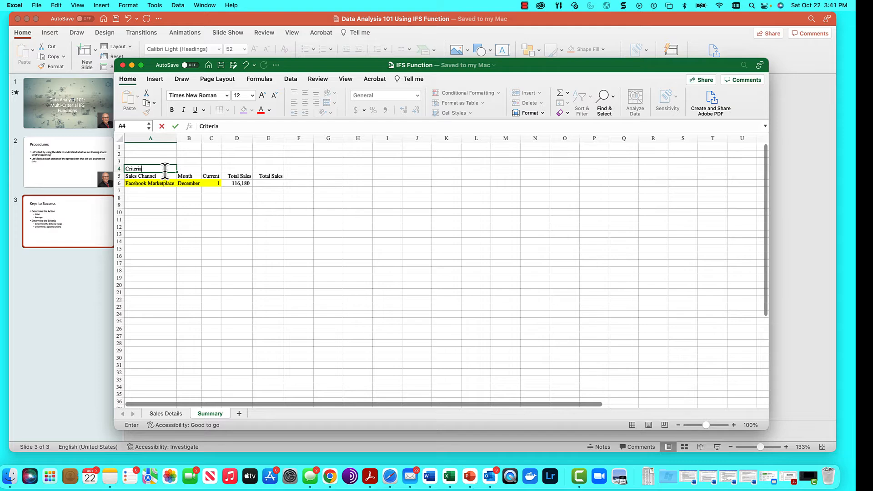
- Label cells A4 through C4 as Criteria 1, Criteria 2 and Criteria 3, and widen column C to fit its label
key(Right)
key(Left)
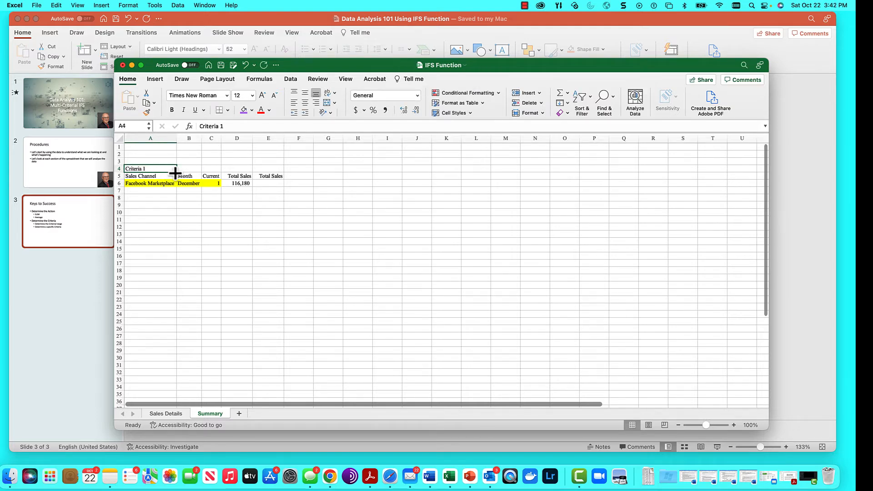
drag(176, 173, 220, 168)
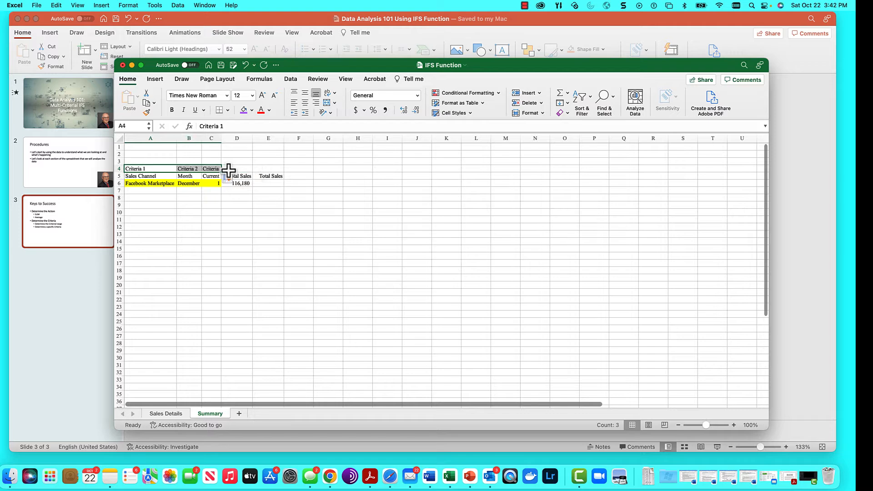
drag(222, 138, 226, 138)
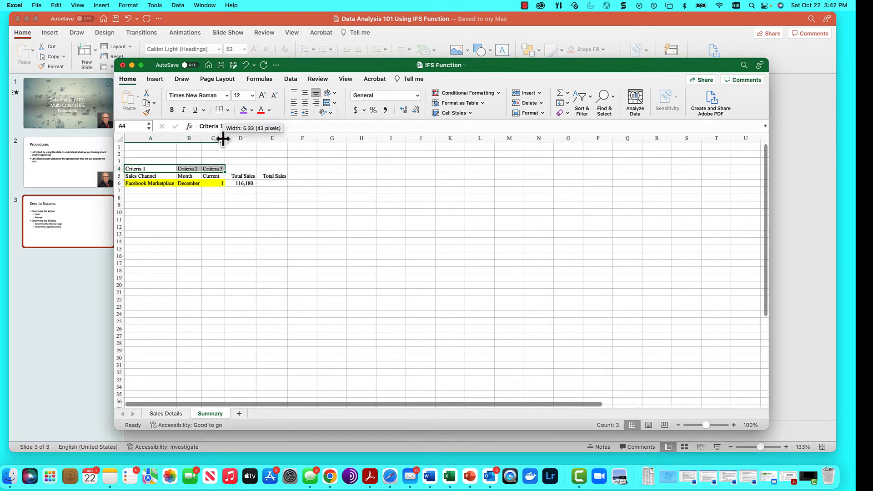
click(213, 220)
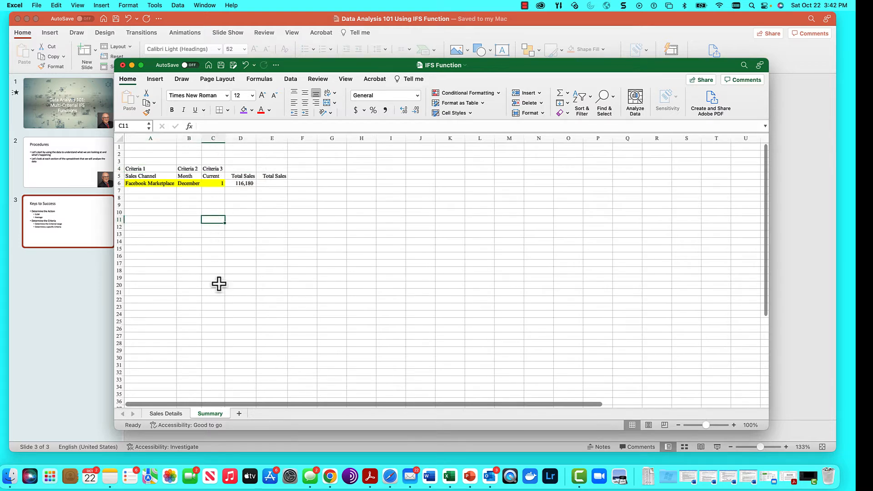
- Review the source data on the Sales Details sheet and compare it with the three criteria headings on the Summary sheet
click(175, 412)
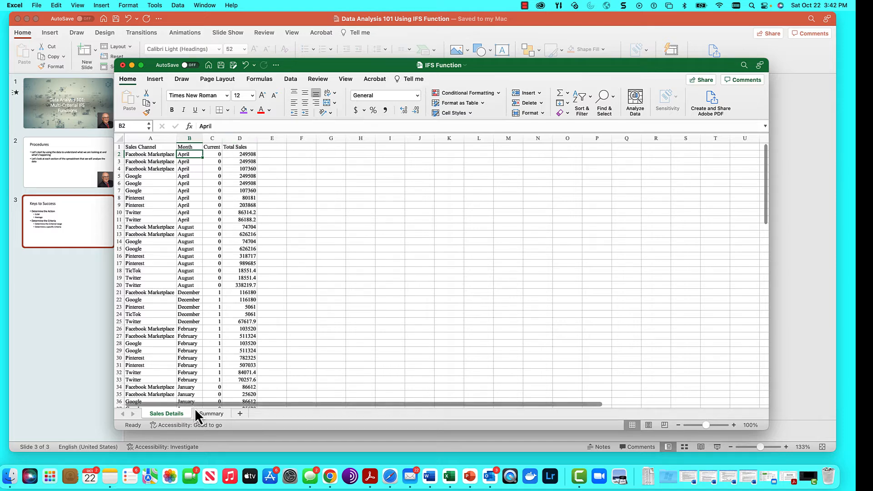
click(211, 414)
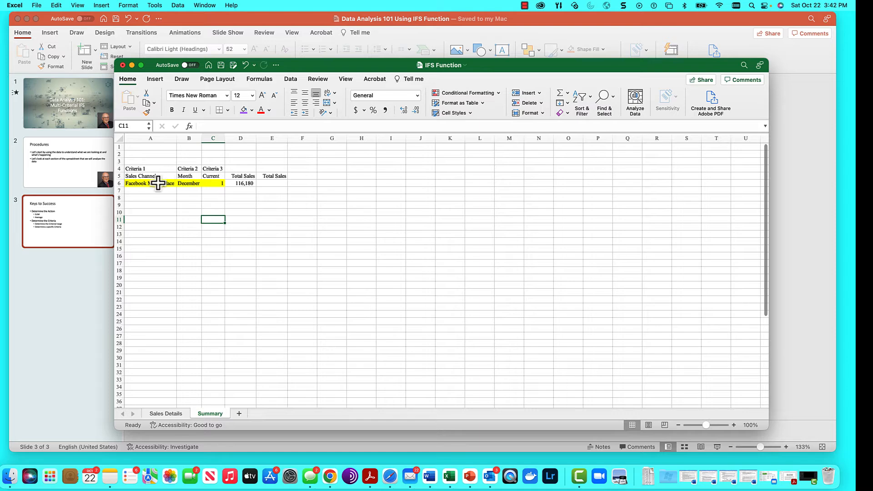
click(154, 178)
click(190, 170)
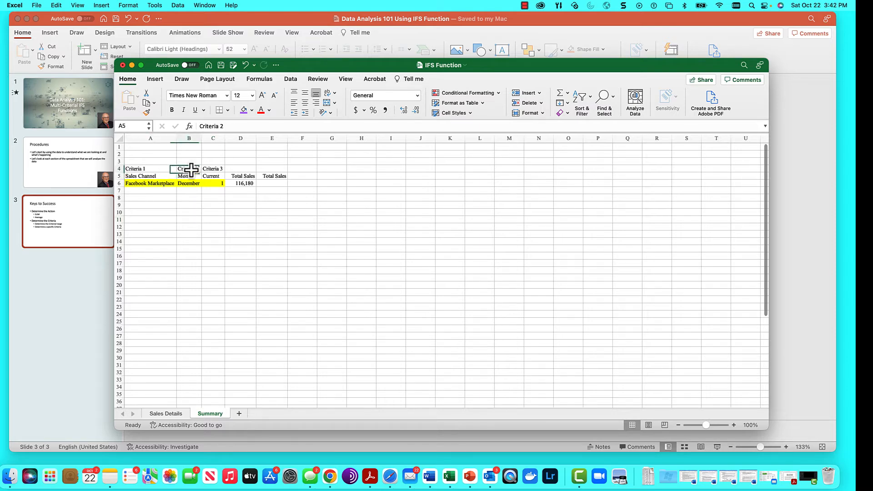
click(215, 178)
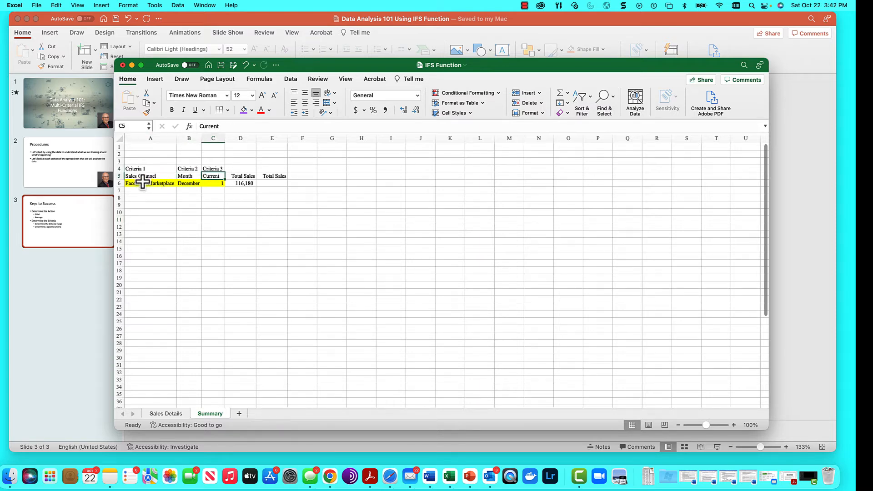
- Examine the sum range and the three criteria range and criteria pairs of the existing SUMIFS formula in cell D6
click(244, 183)
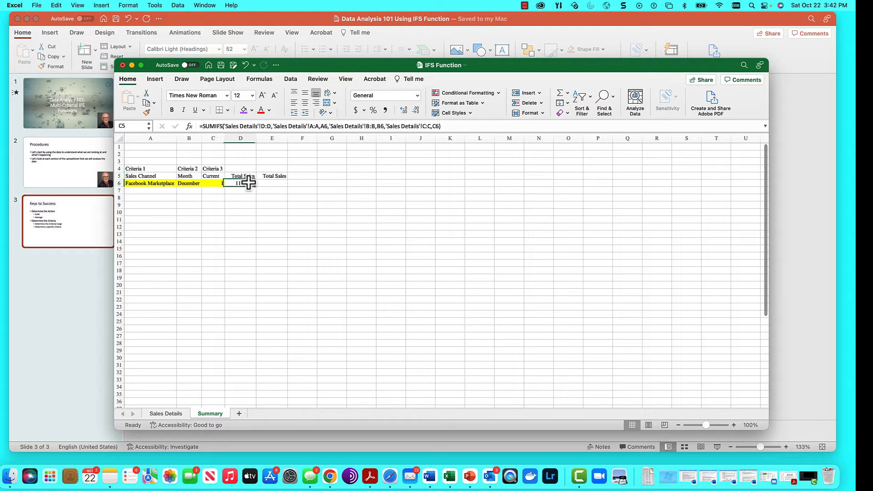
click(189, 127)
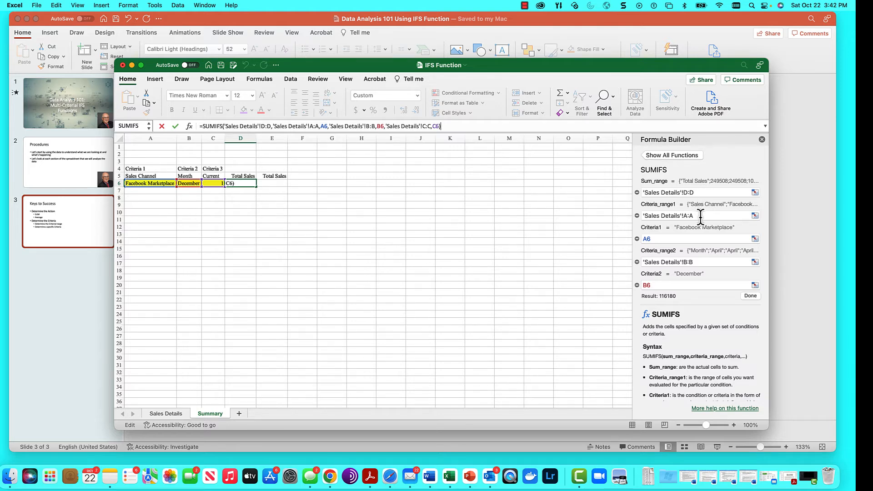
click(685, 239)
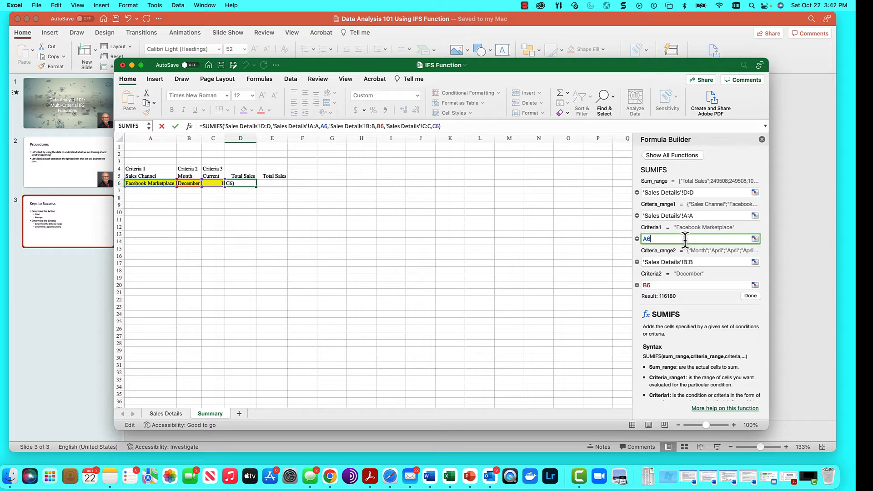
click(702, 264)
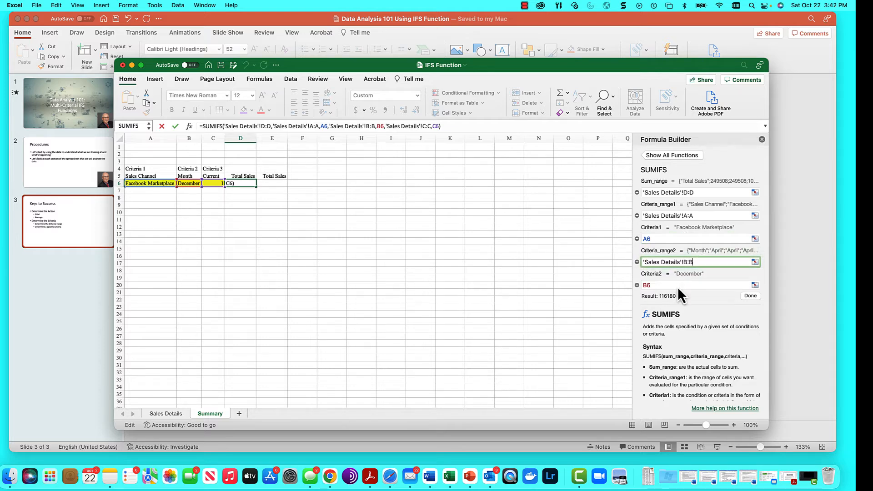
click(678, 287)
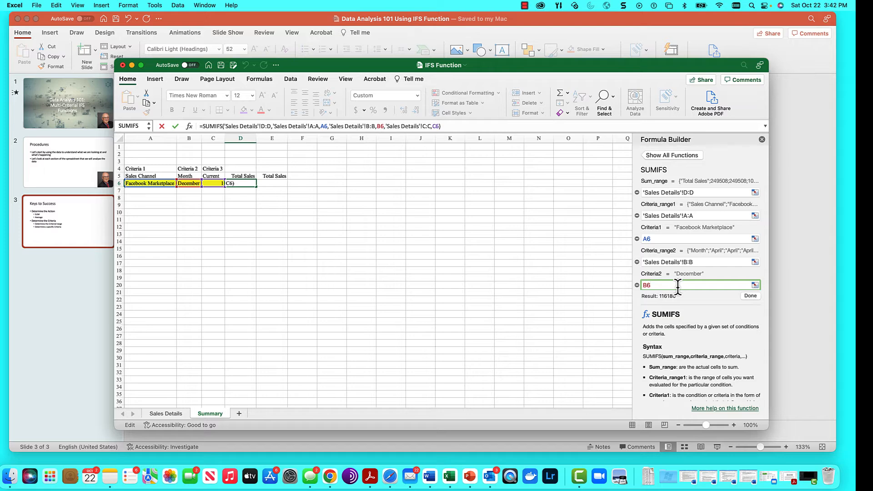
scroll(678, 288, down, 3)
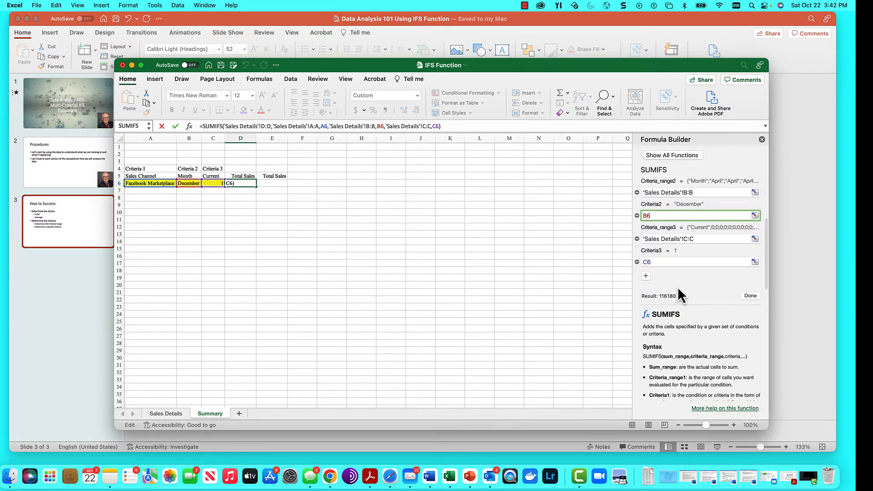
click(704, 239)
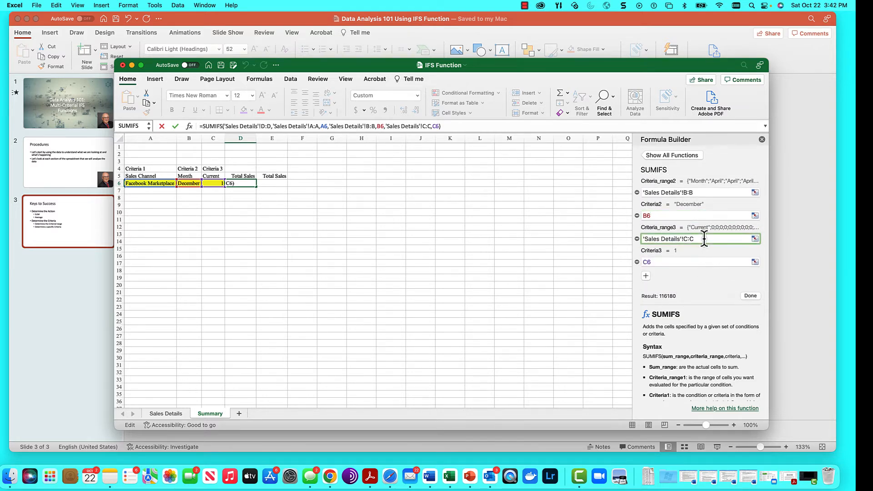
click(689, 262)
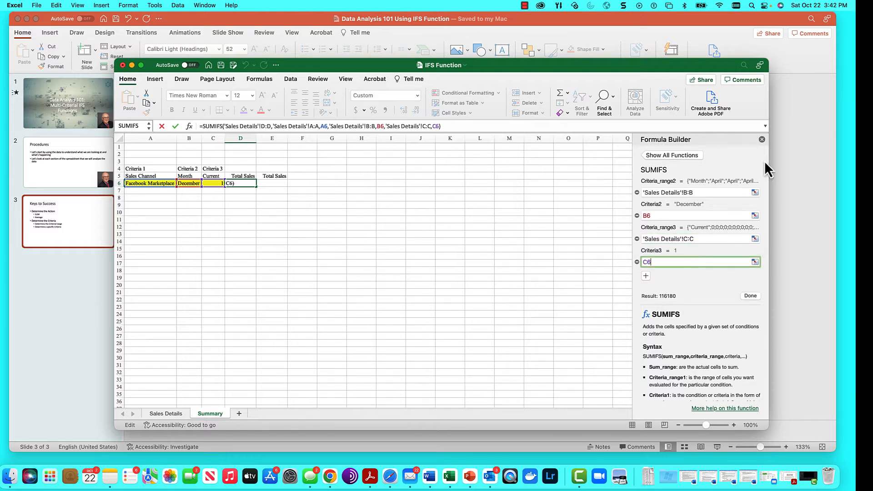
click(761, 140)
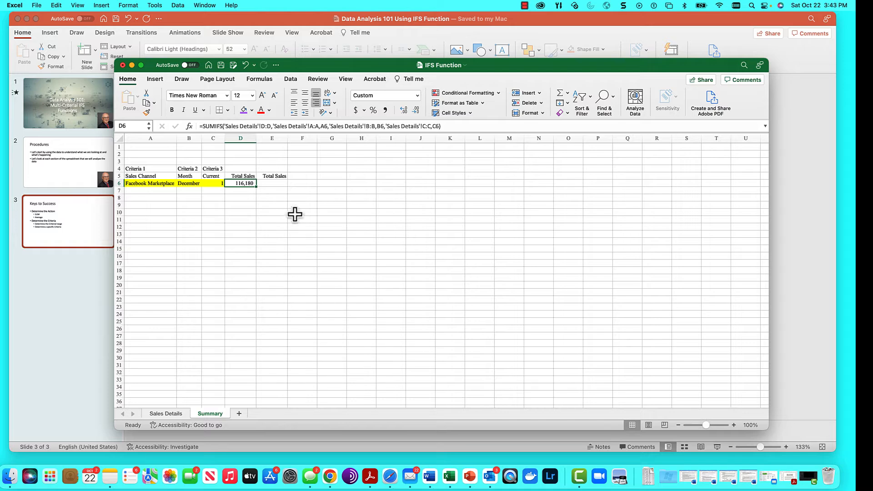
- Insert a SUMIFS function in cell E6 with column D of the Sales Details sheet as the sum range
click(268, 184)
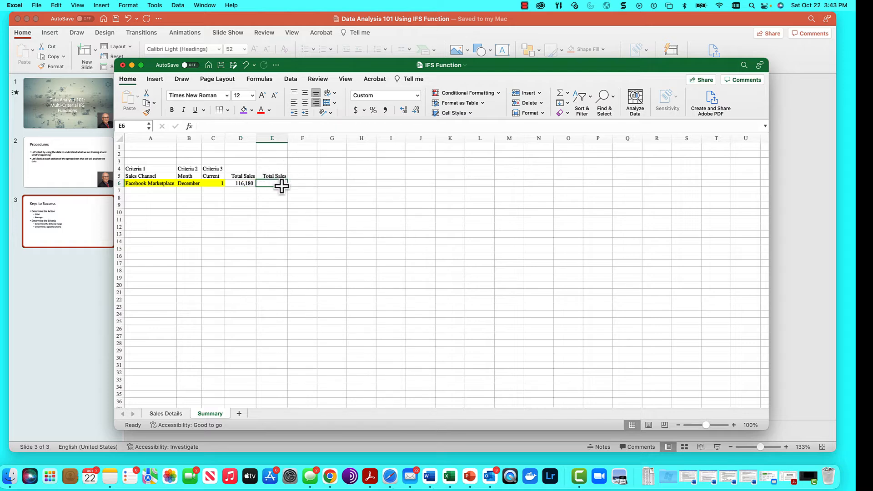
click(190, 127)
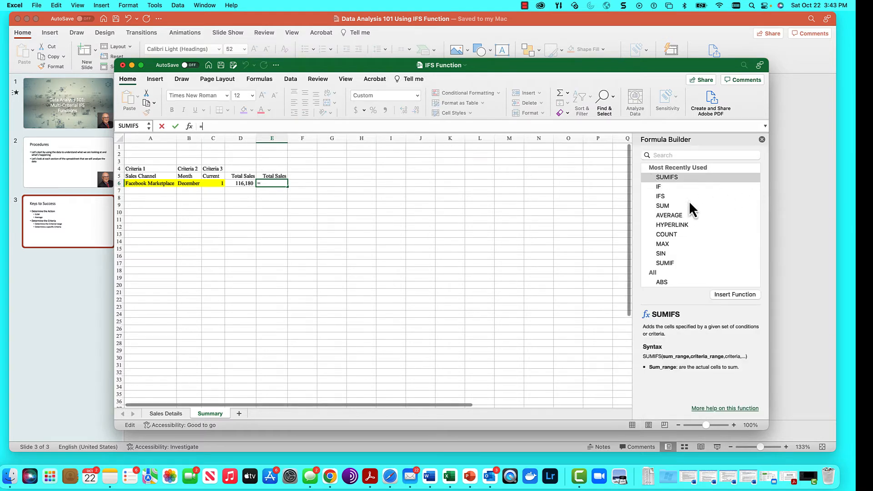
click(717, 294)
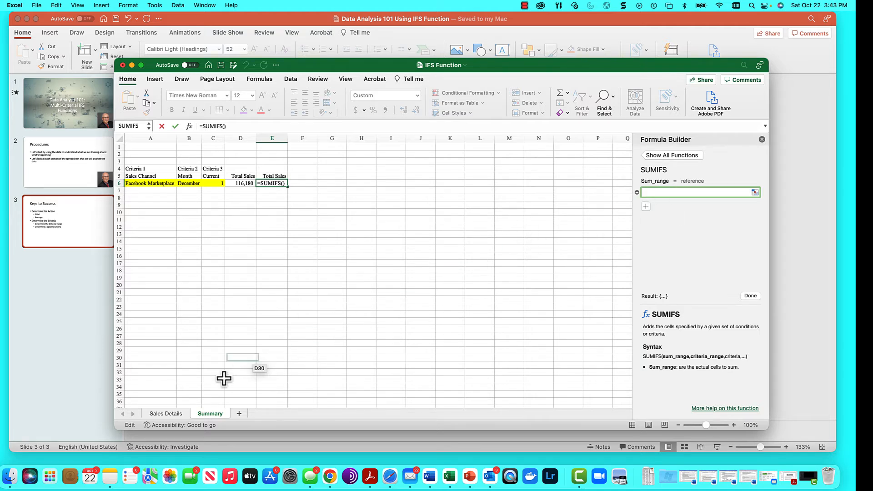
click(173, 413)
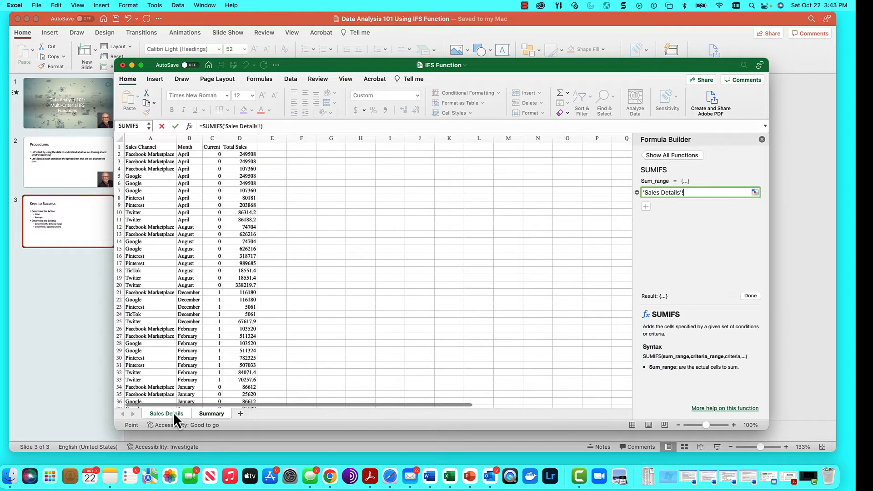
click(236, 139)
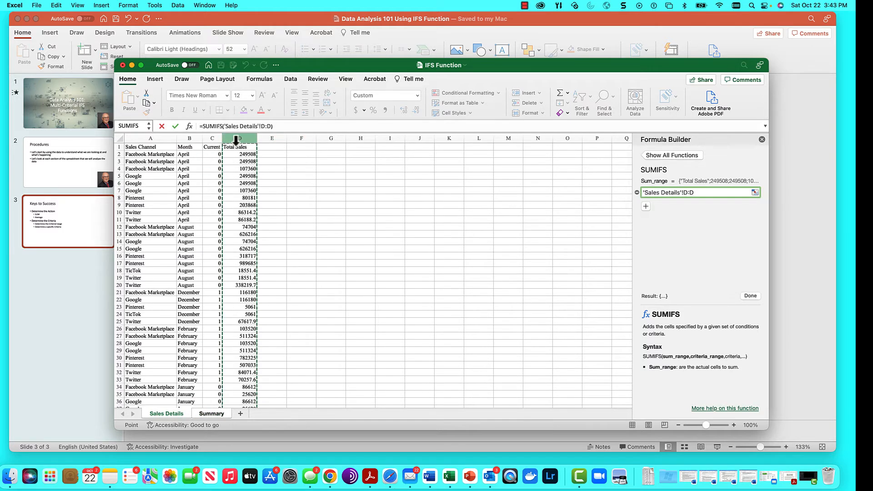
- Add the first SUMIFS condition, with Sales Details column A as the criteria range and Summary cell A6 as the criterion
click(646, 207)
click(662, 215)
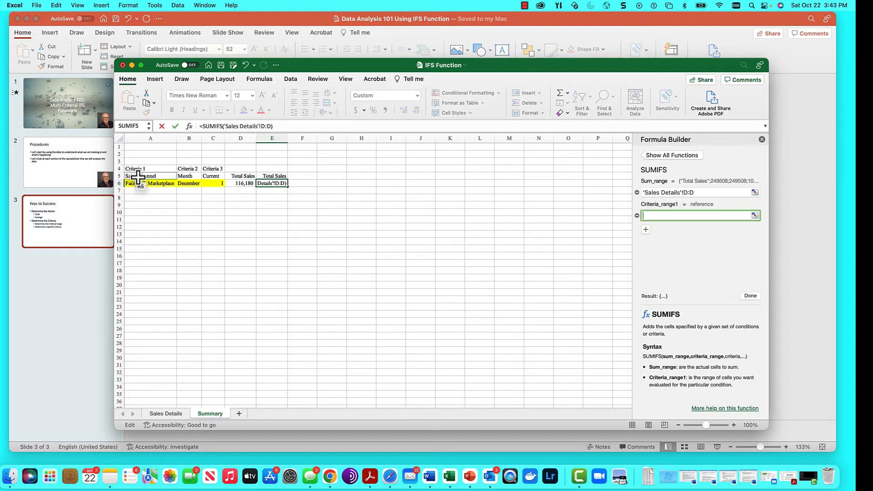
click(160, 414)
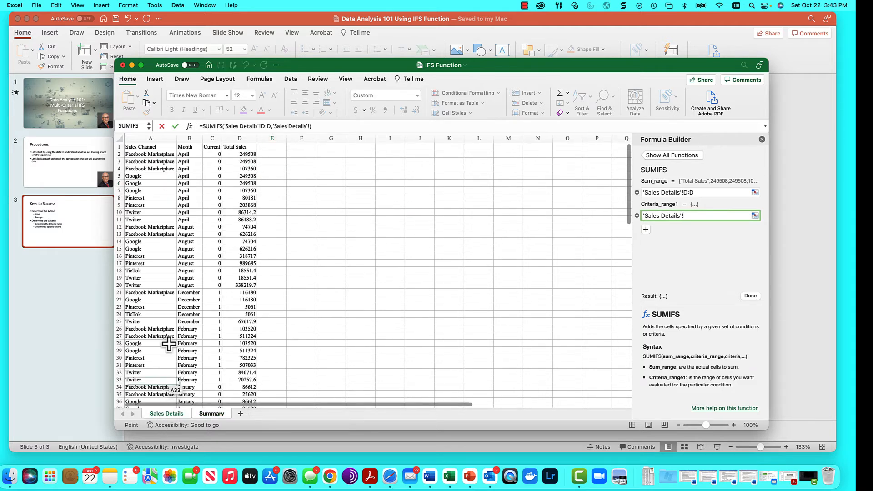
click(153, 138)
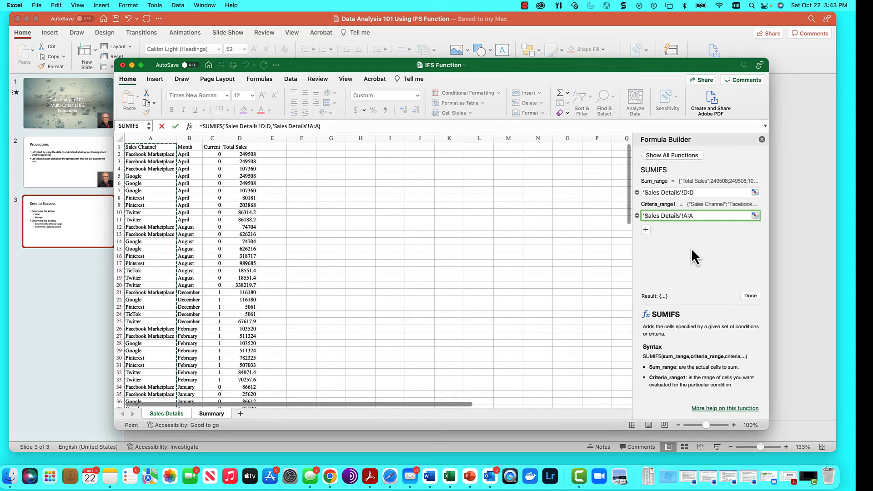
click(646, 230)
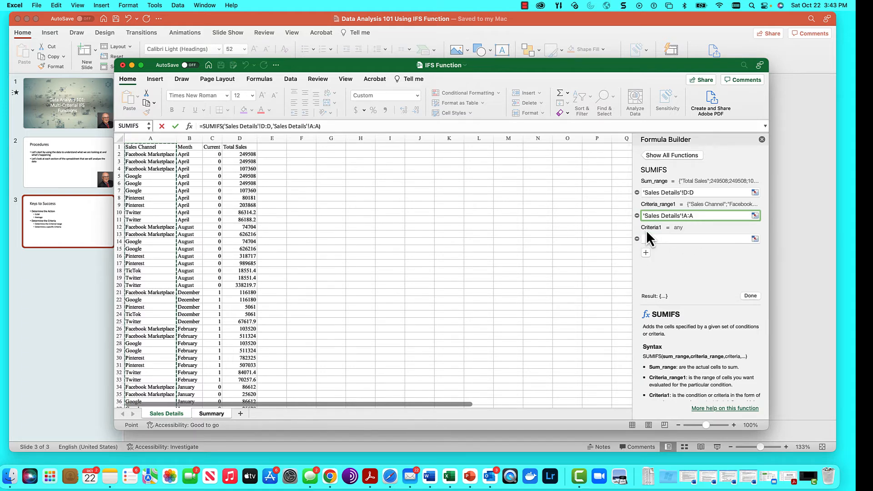
click(660, 239)
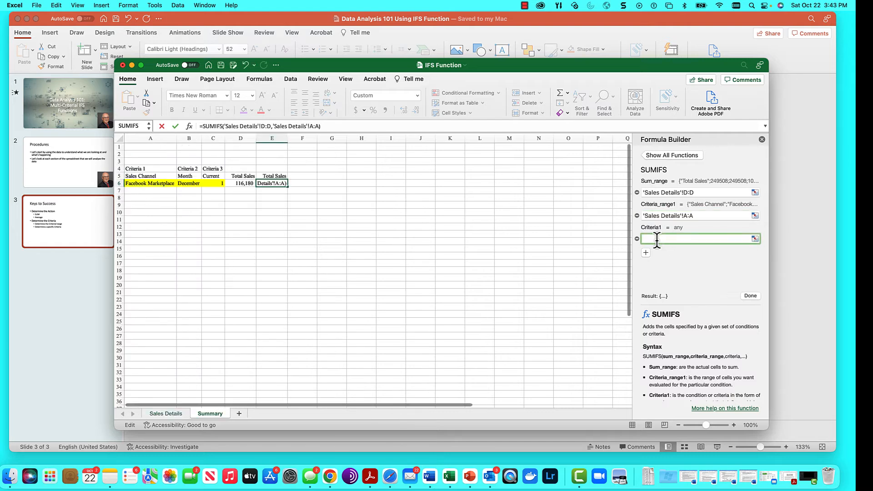
click(154, 184)
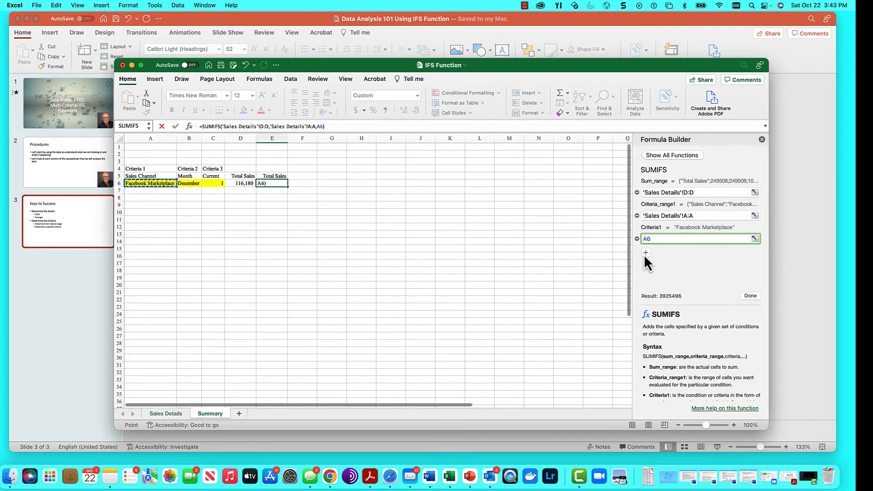
- Add the second SUMIFS condition, with Sales Details column B as the criteria range and Summary cell B6 as the criterion
click(645, 253)
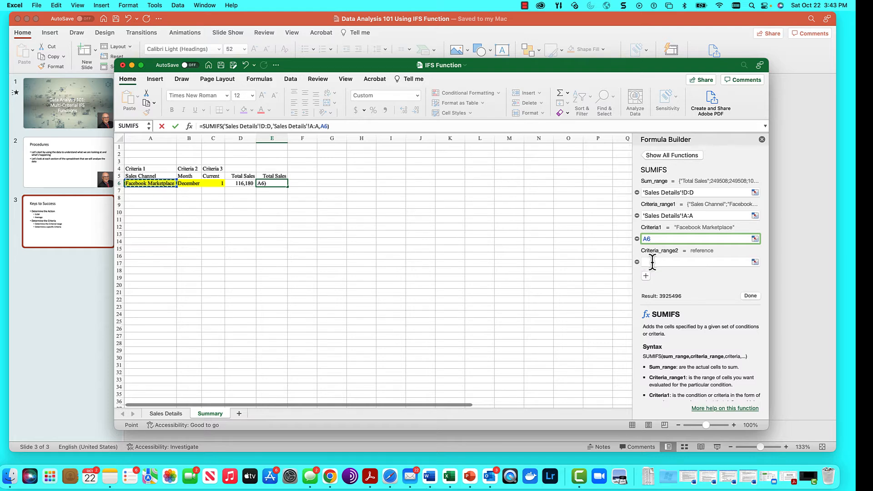
click(652, 261)
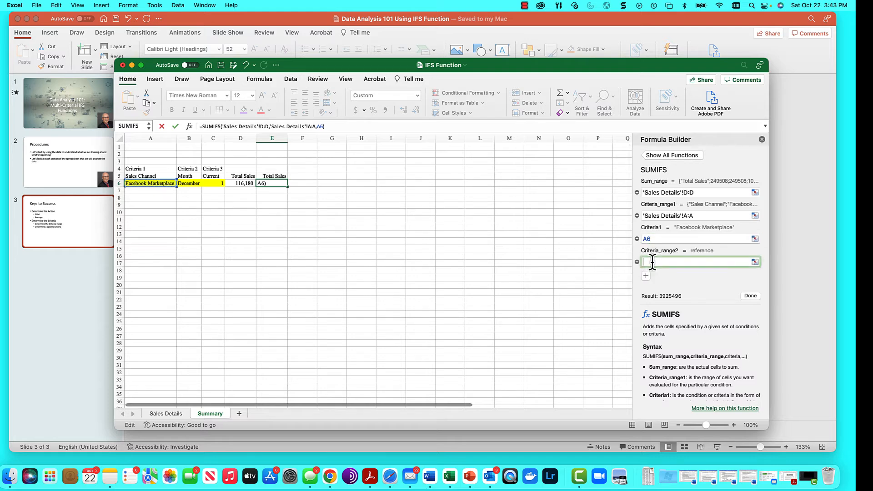
click(164, 413)
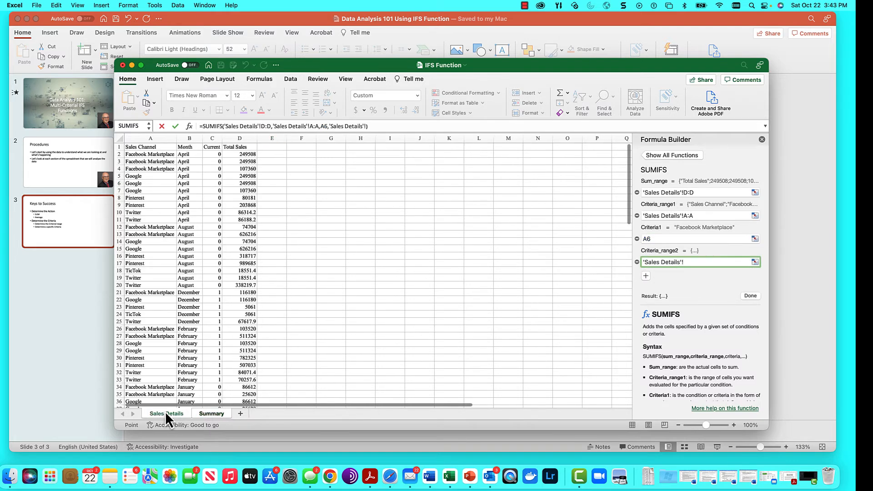
click(186, 138)
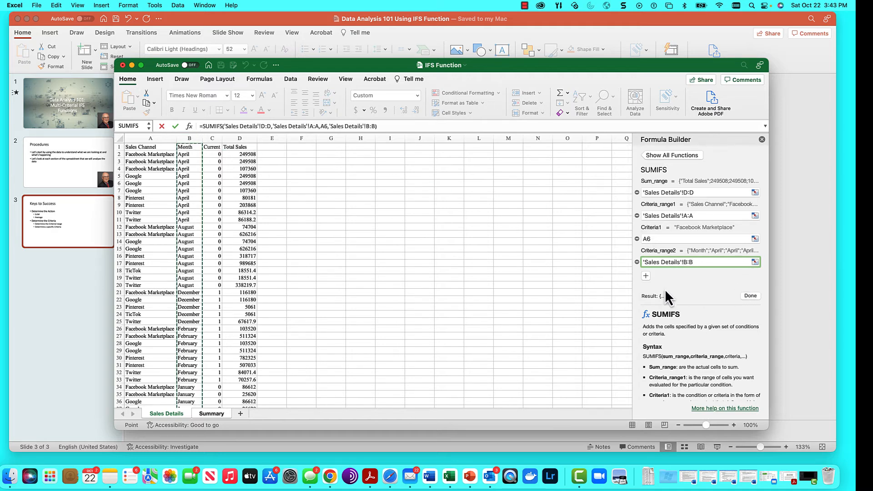
click(648, 279)
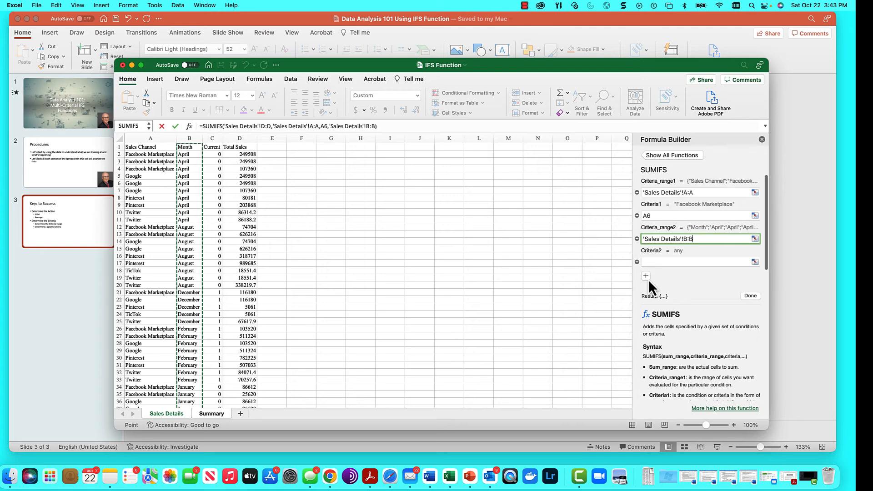
click(660, 259)
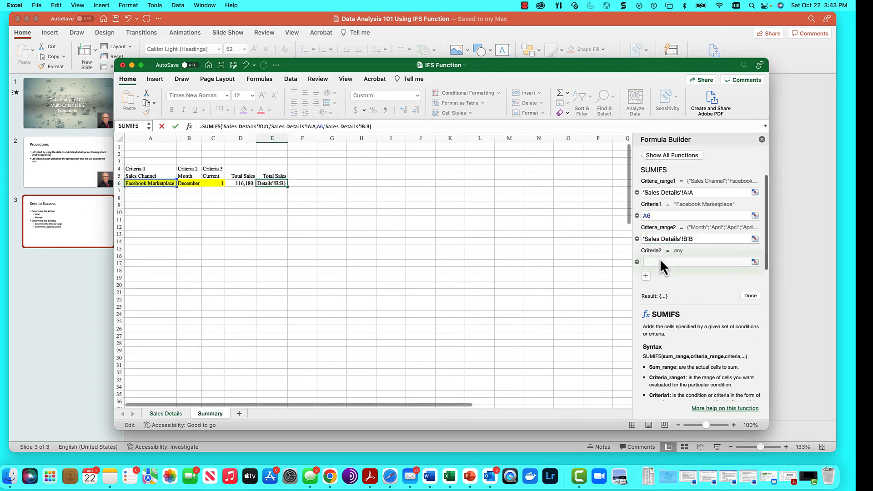
click(194, 182)
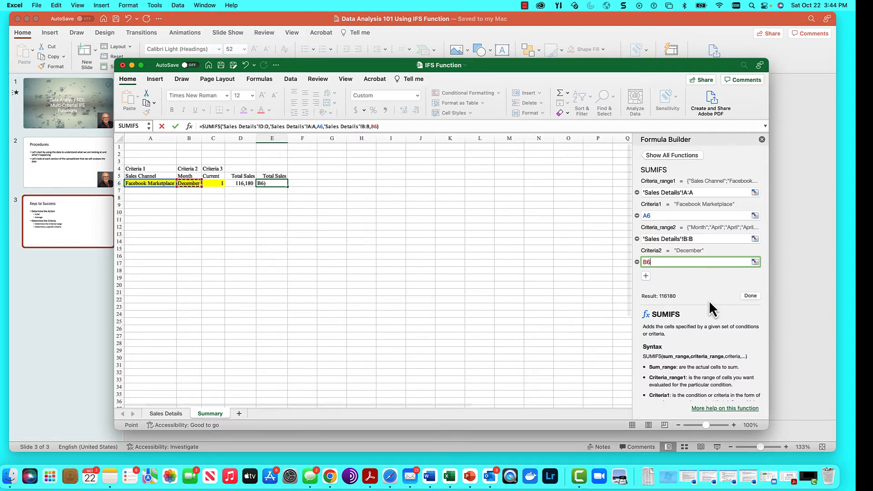
- Add the third SUMIFS condition, with Sales Details column C as the criteria range and Summary cell C6 as the criterion, and finish the formula
click(646, 277)
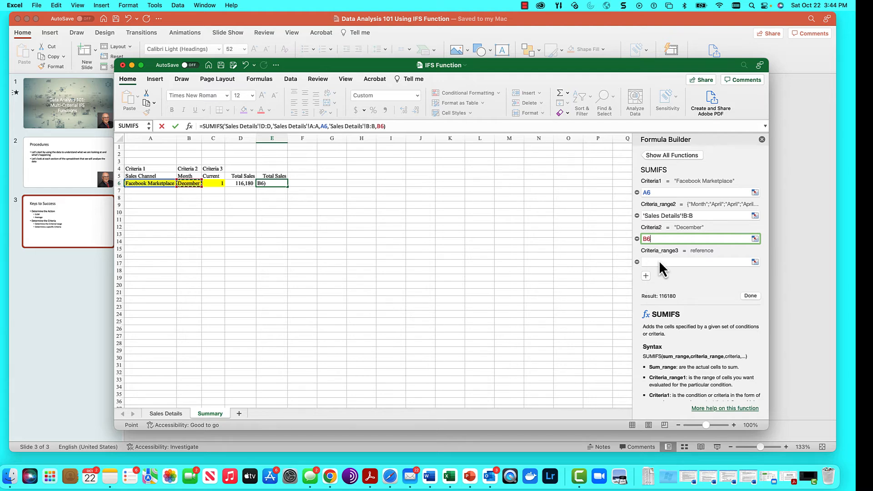
click(659, 262)
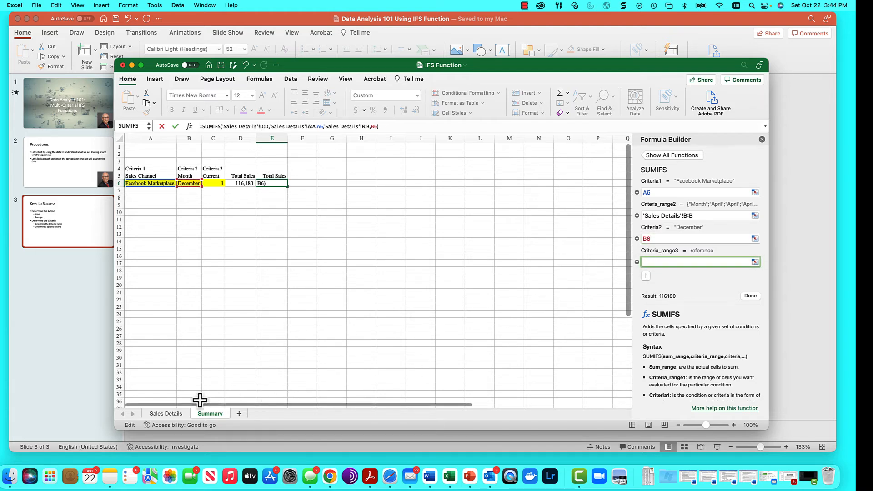
click(177, 414)
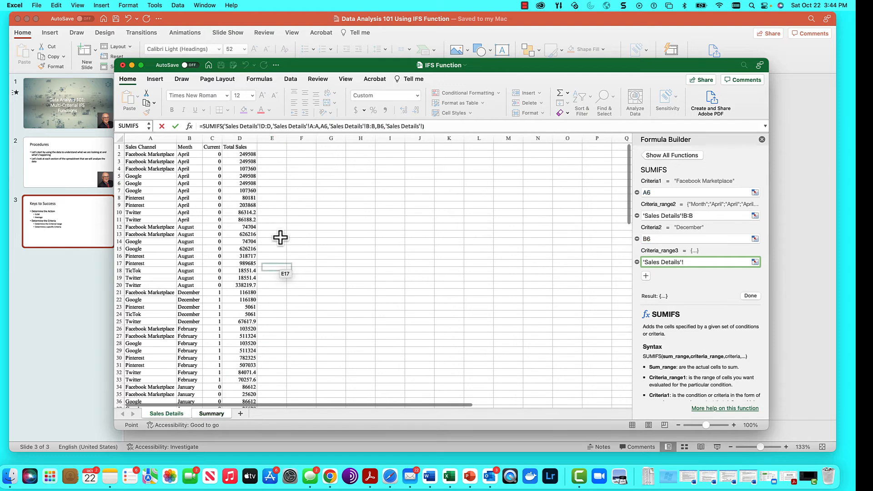
click(212, 139)
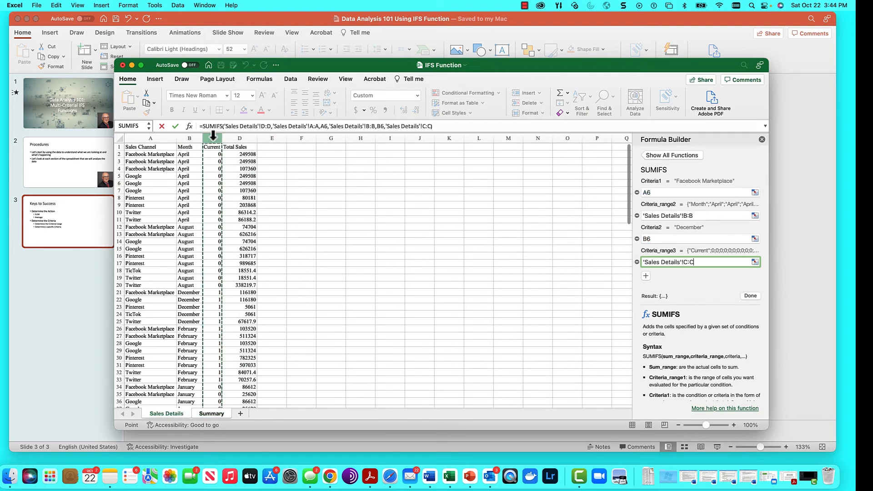
click(646, 276)
click(658, 262)
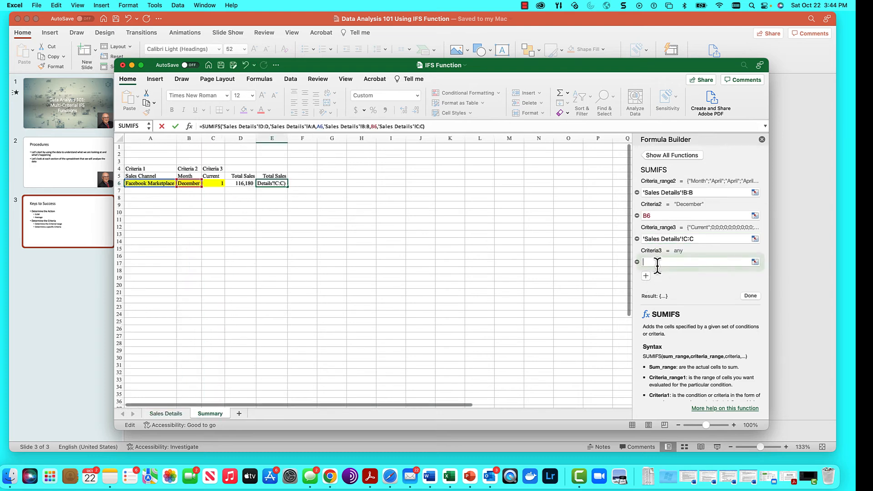
click(214, 183)
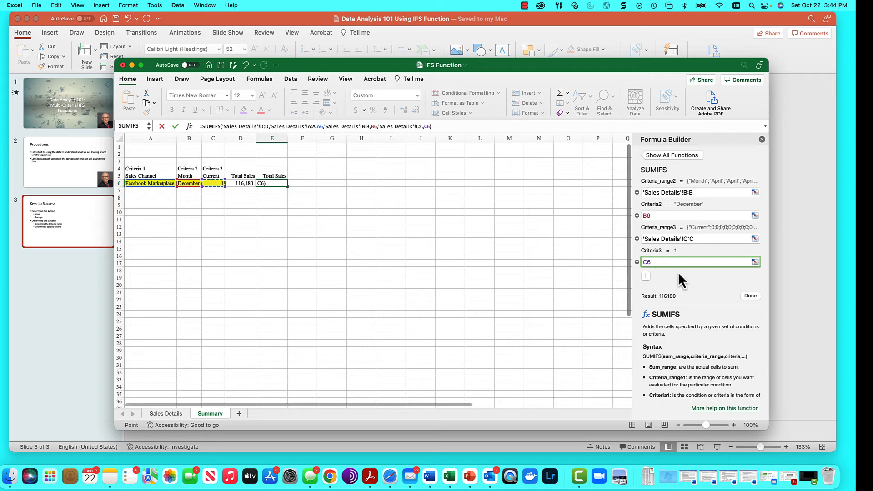
click(750, 296)
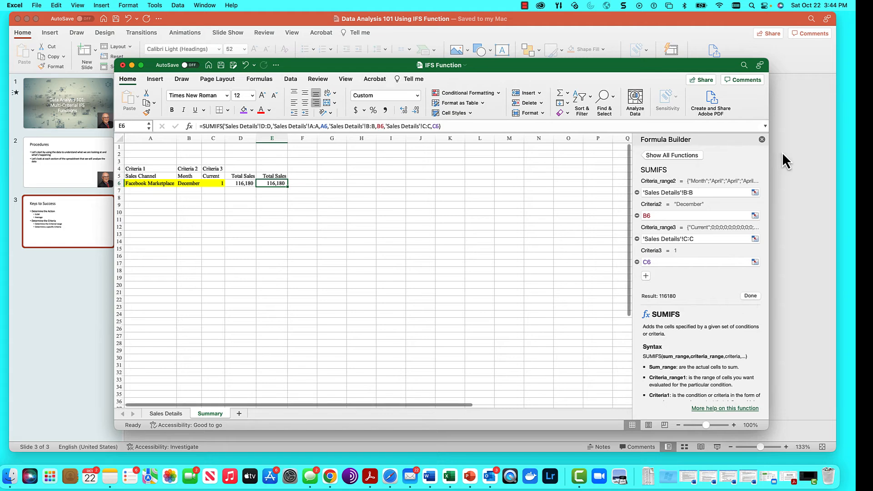
click(762, 140)
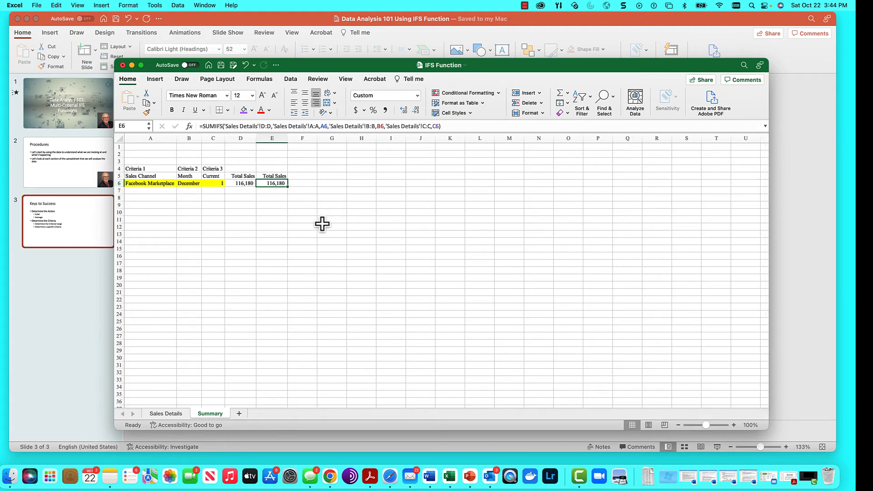
- Change the function in cell E6 from SUMIFS to AVERAGEIFS, keeping the same ranges and criteria
click(215, 129)
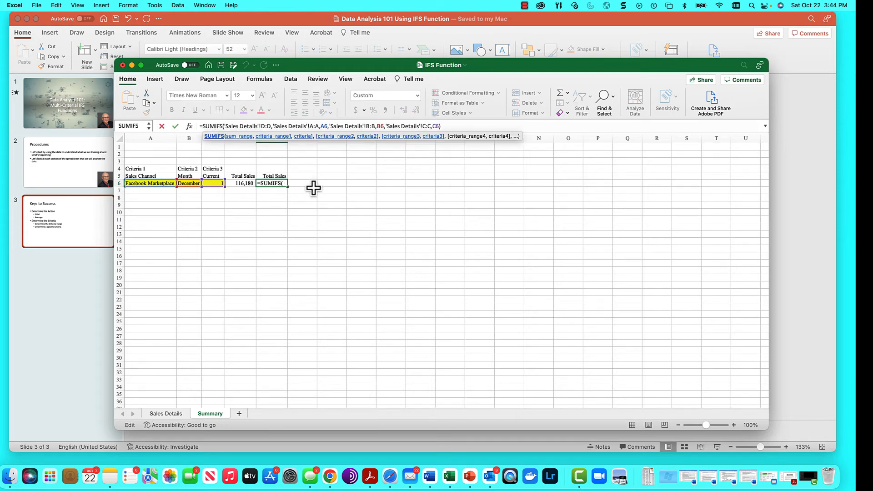
key(BackSpace)
key(BackSpace)
key(BackSpace)
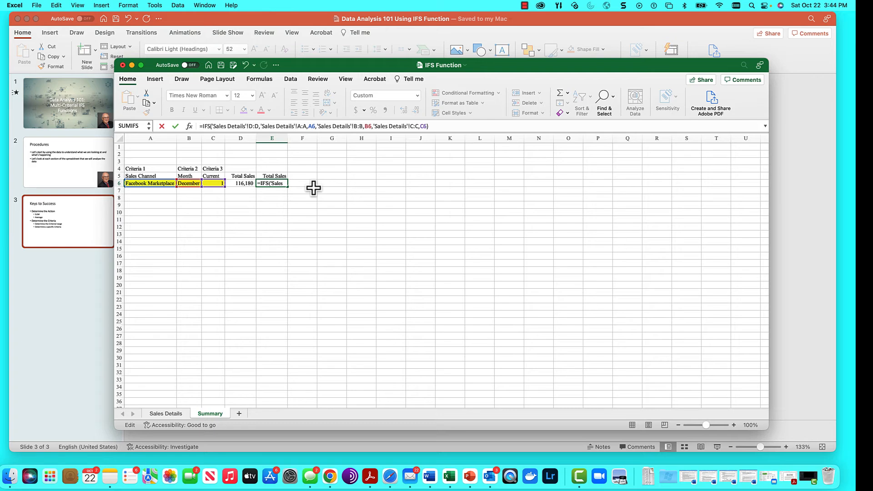
text(average)
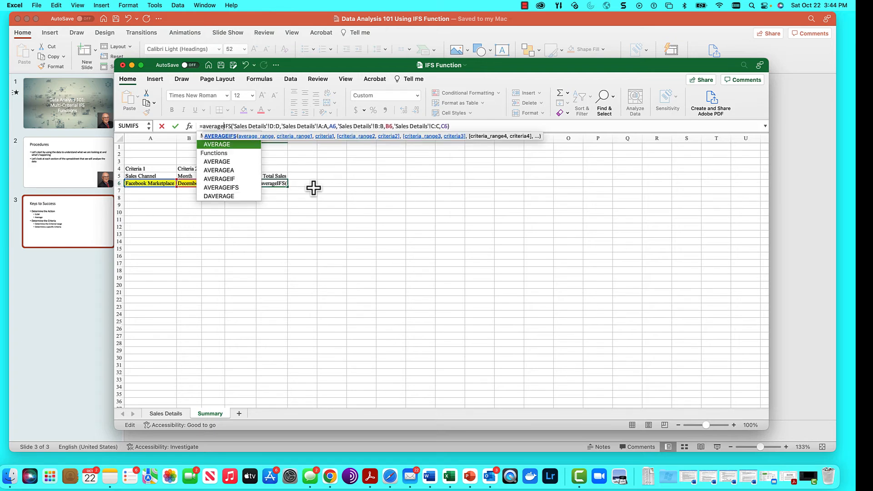
key(Return)
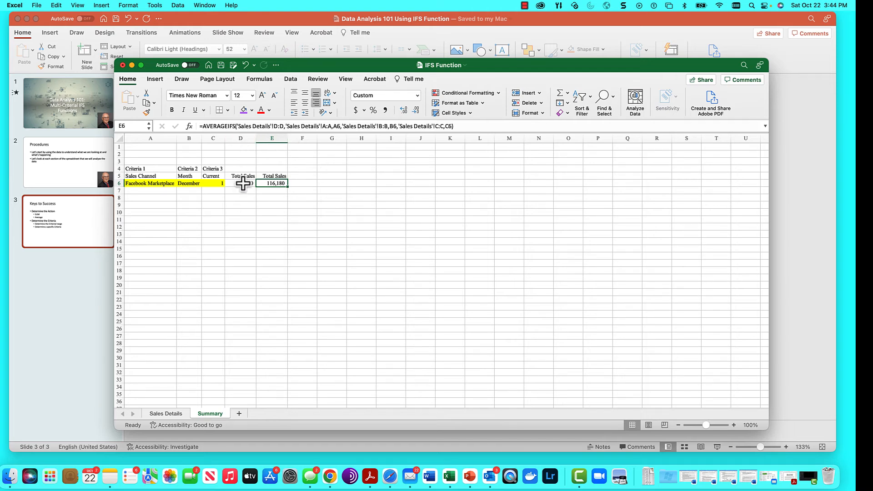
- Compare the formulas in D6 and E6, and examine the average range and first criteria pair of the AVERAGEIFS formula
click(243, 184)
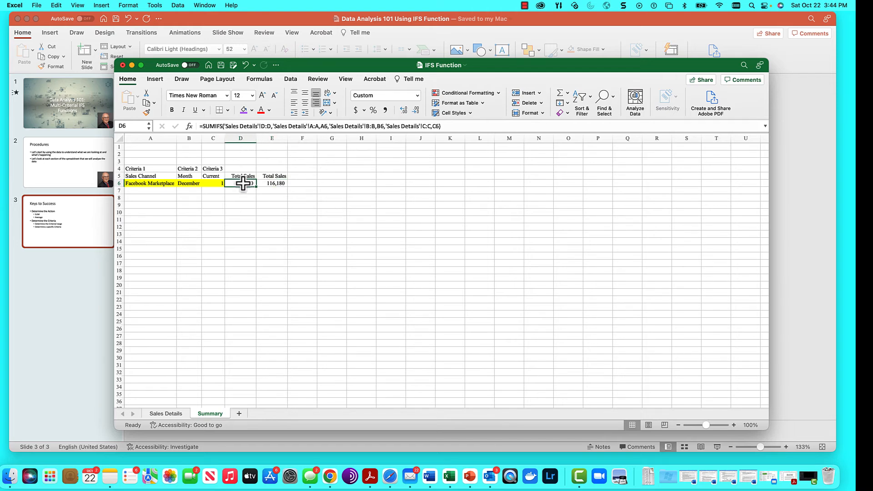
click(276, 183)
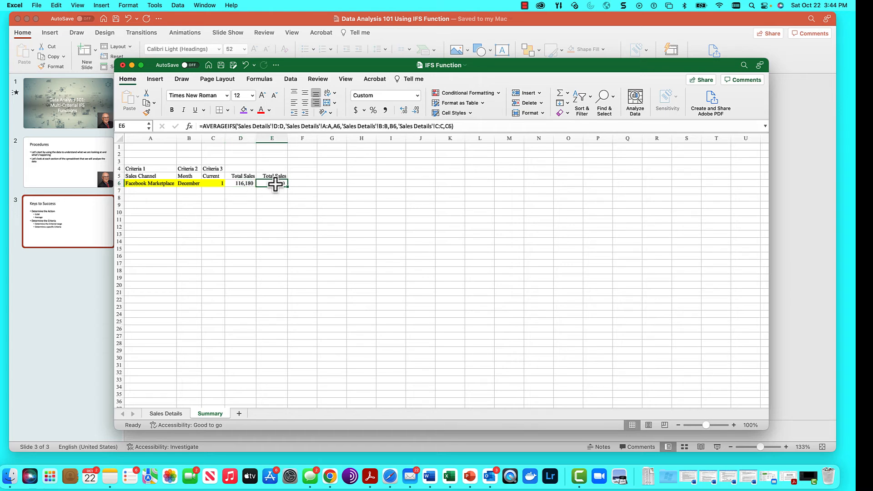
click(191, 126)
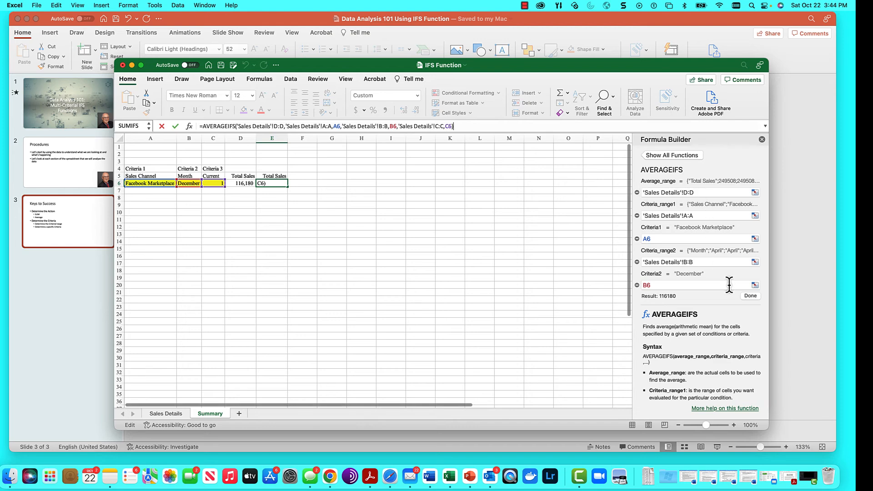
click(702, 193)
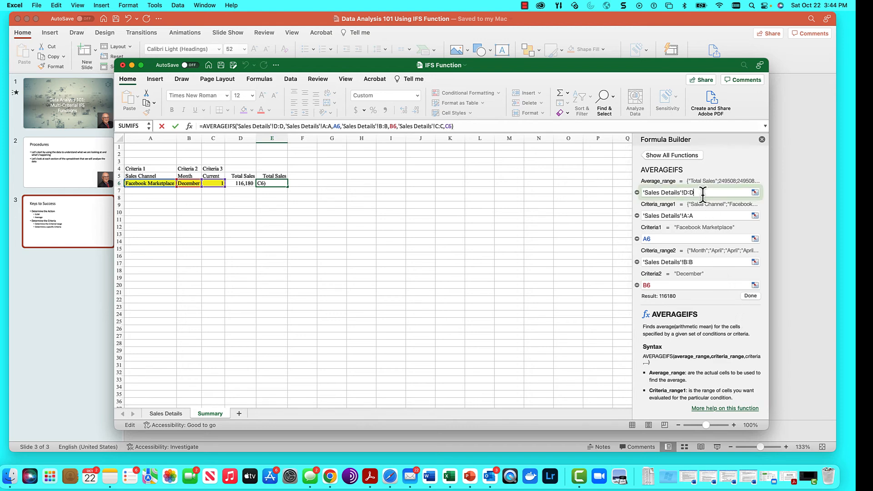
click(702, 216)
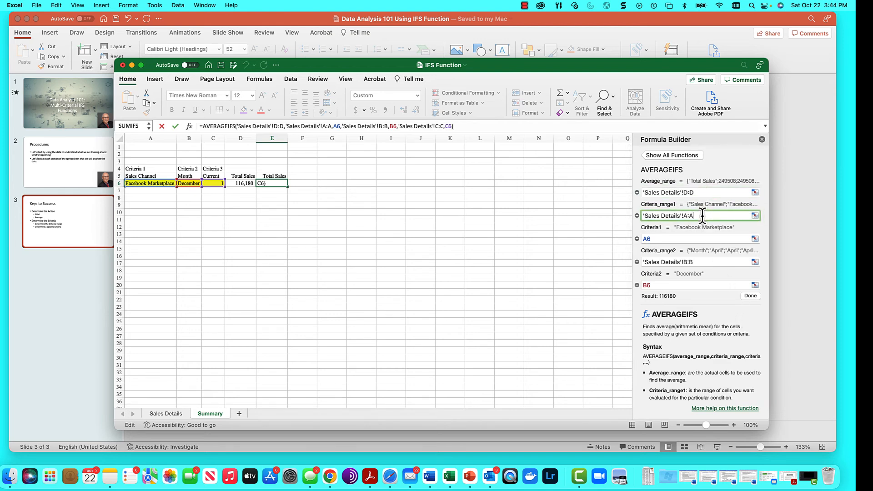
click(694, 238)
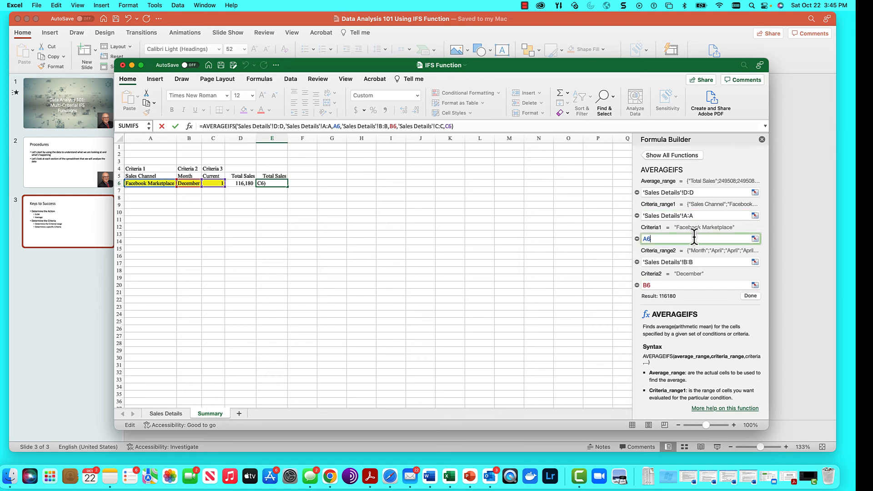
click(750, 295)
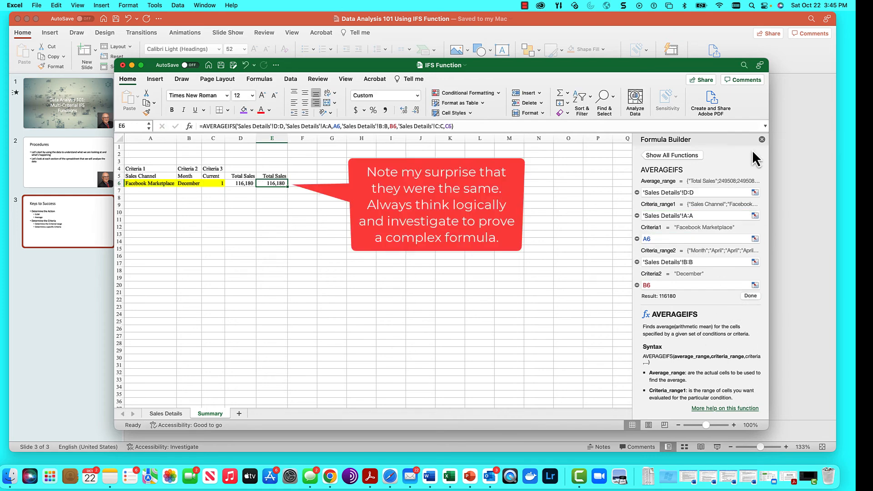
click(762, 139)
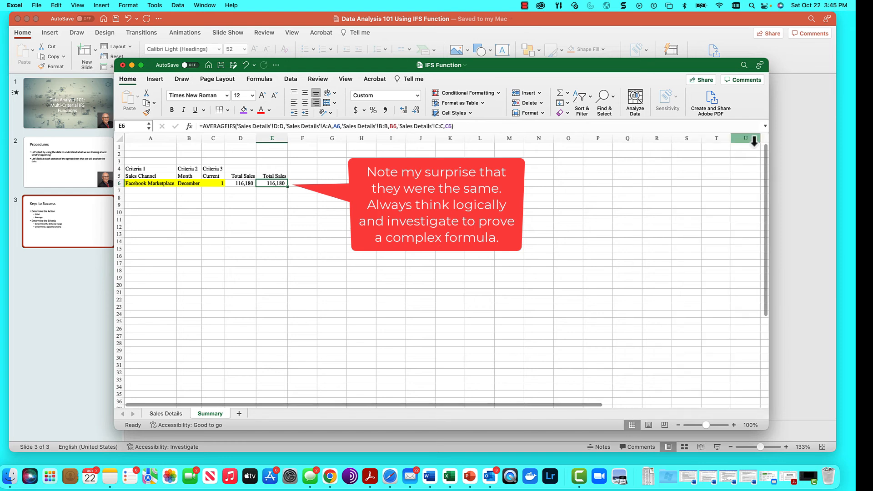
- Turn on filtering for the header row of the Sales Details data
click(159, 415)
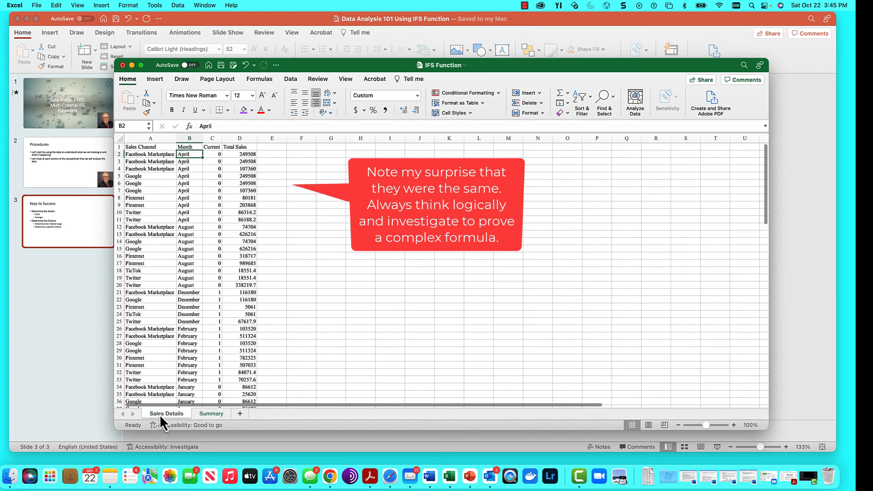
click(246, 140)
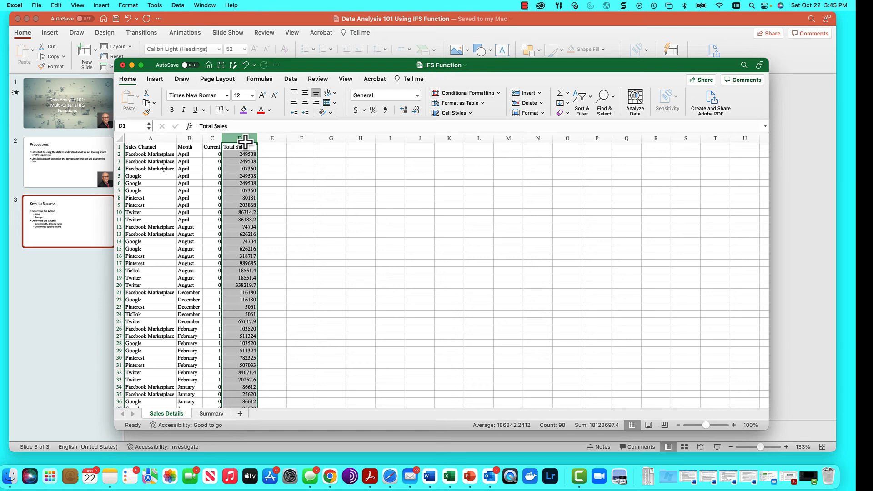
click(240, 156)
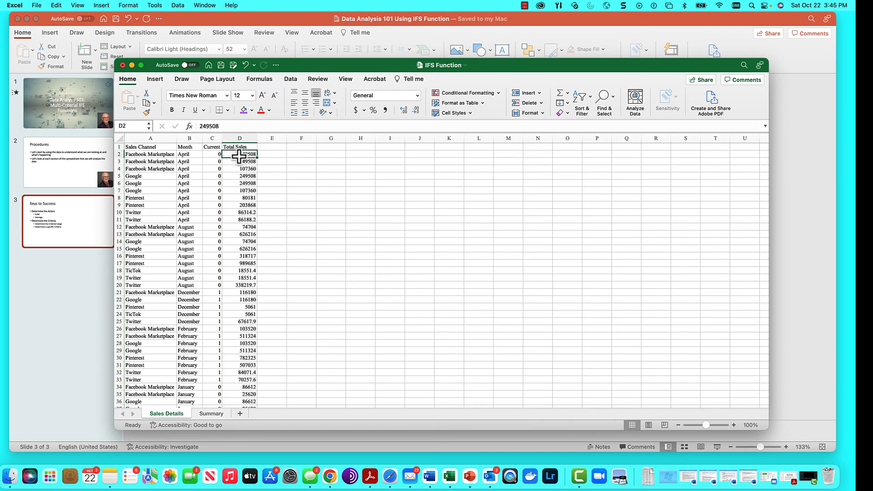
click(147, 148)
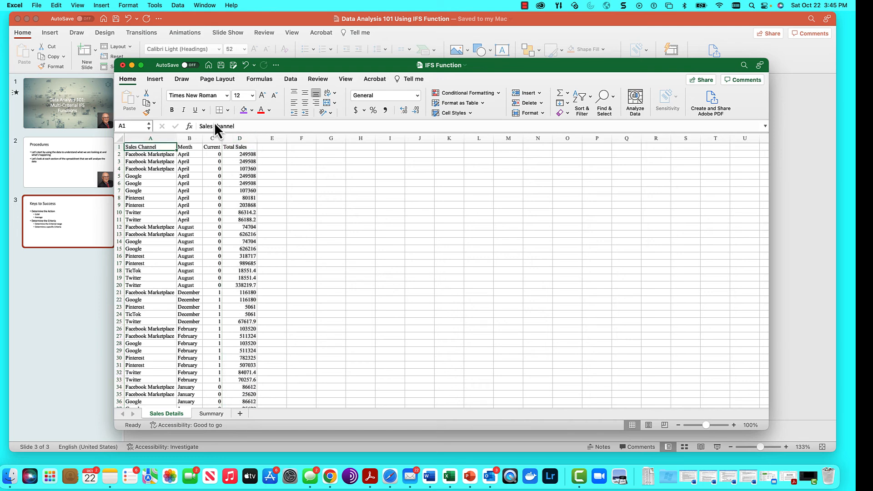
click(286, 78)
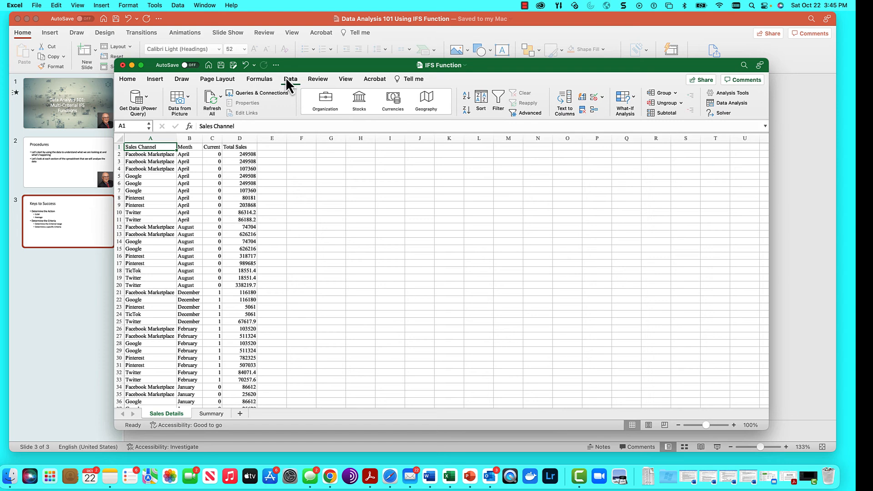
click(495, 99)
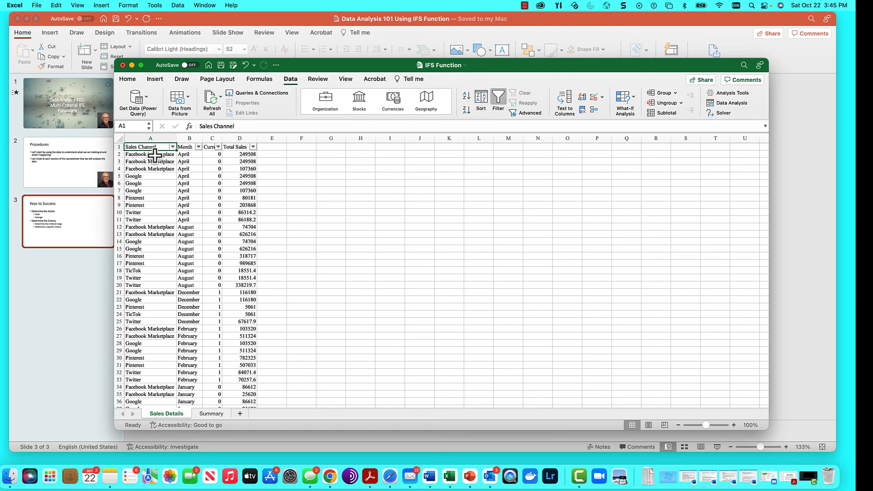
- Filter the Sales Channel column to show only Facebook Marketplace
click(172, 146)
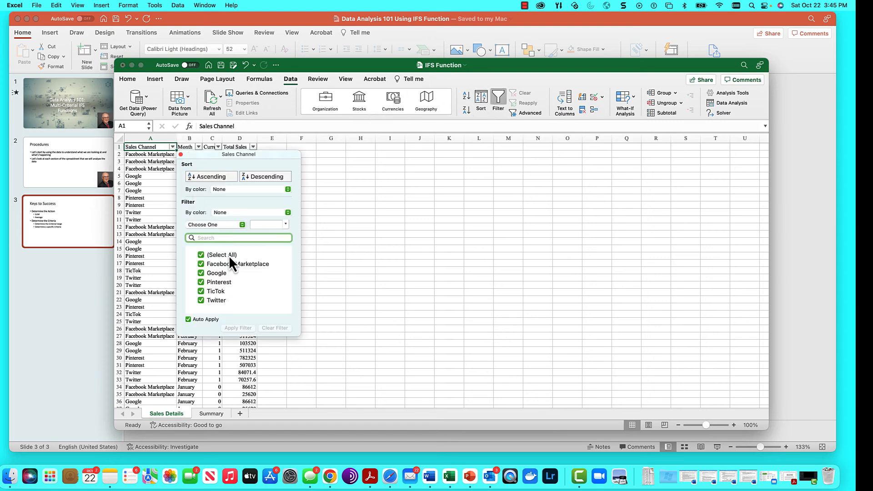
click(198, 255)
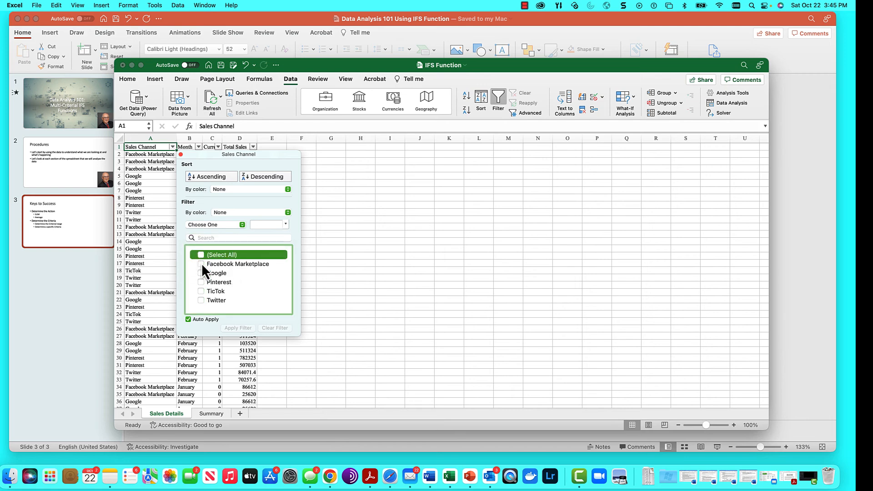
click(201, 263)
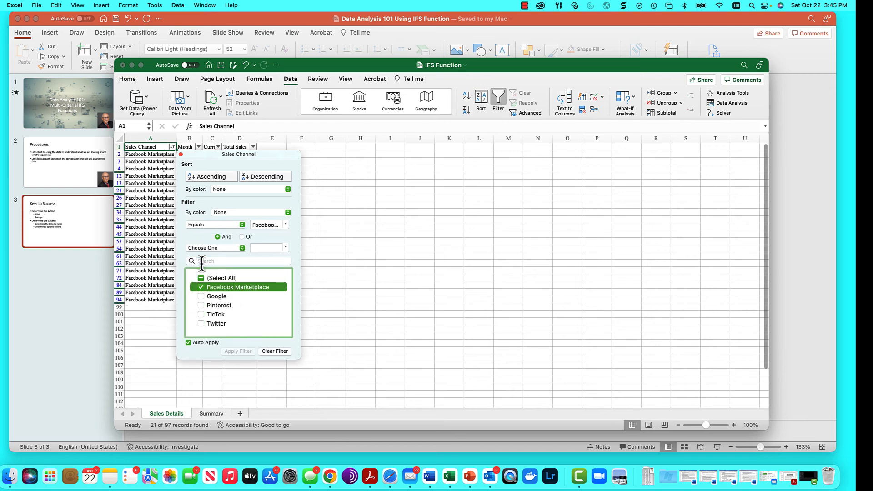
click(181, 154)
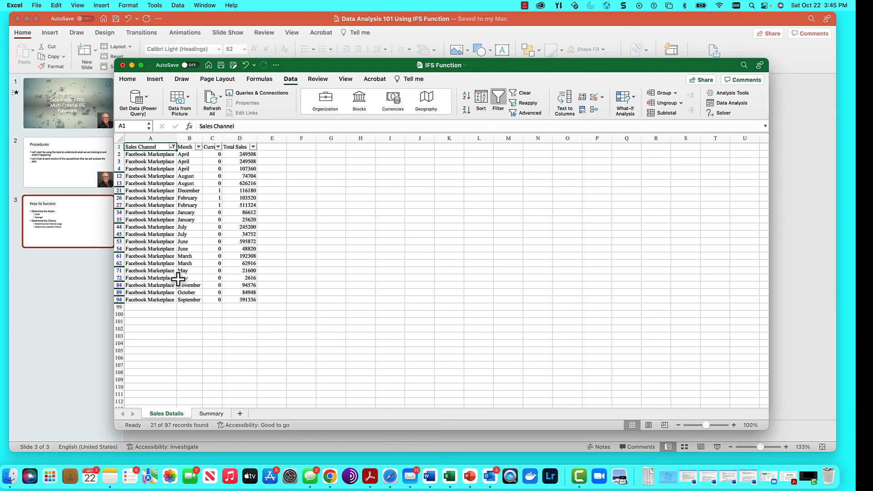
- Check the month criterion on the Summary sheet, filter the Sales Details Month column to December only, and return to Summary
click(211, 413)
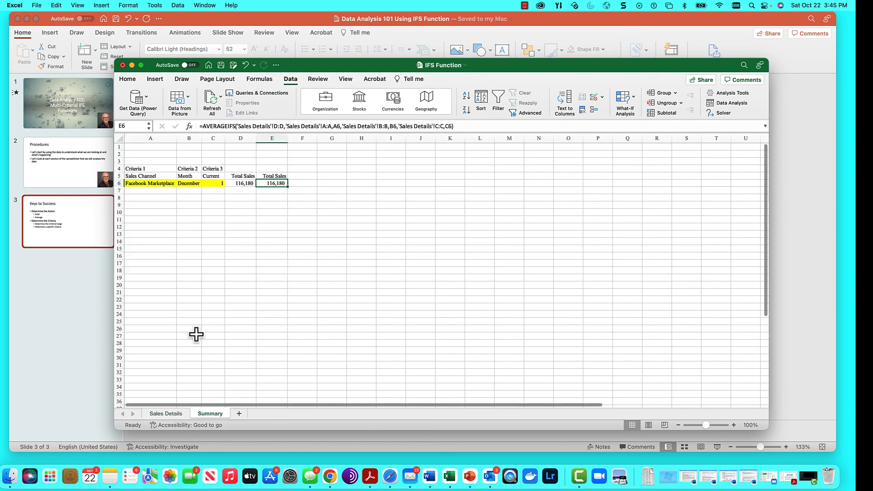
click(171, 414)
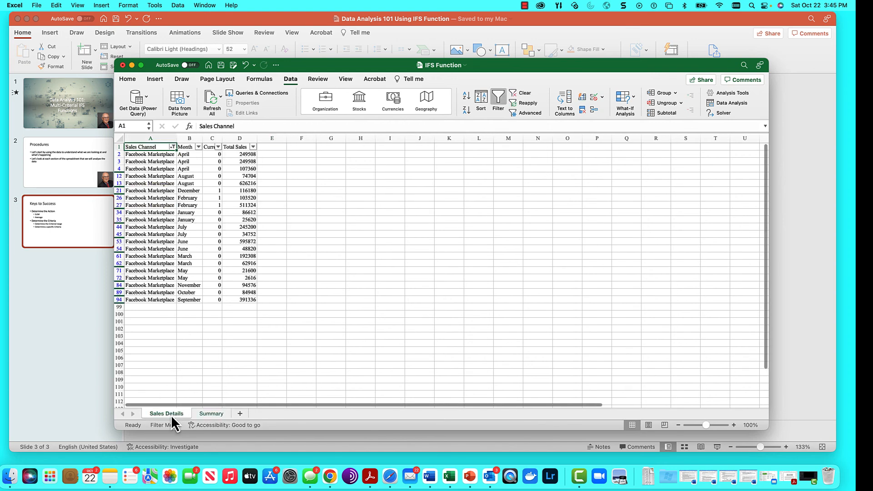
click(198, 146)
click(227, 254)
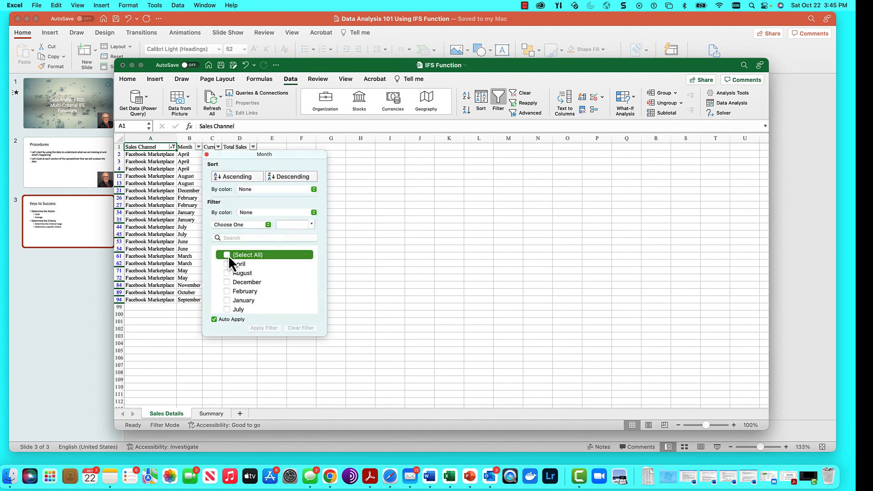
scroll(230, 276, down, 5)
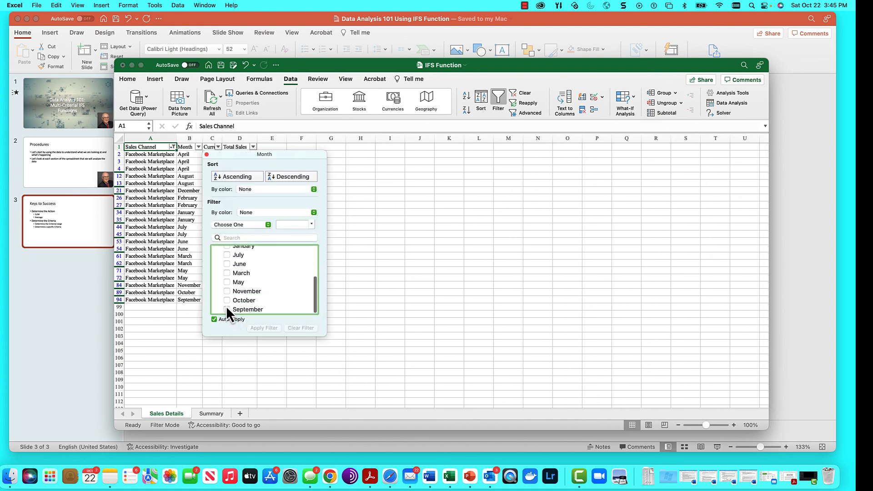
scroll(227, 291, up, 3)
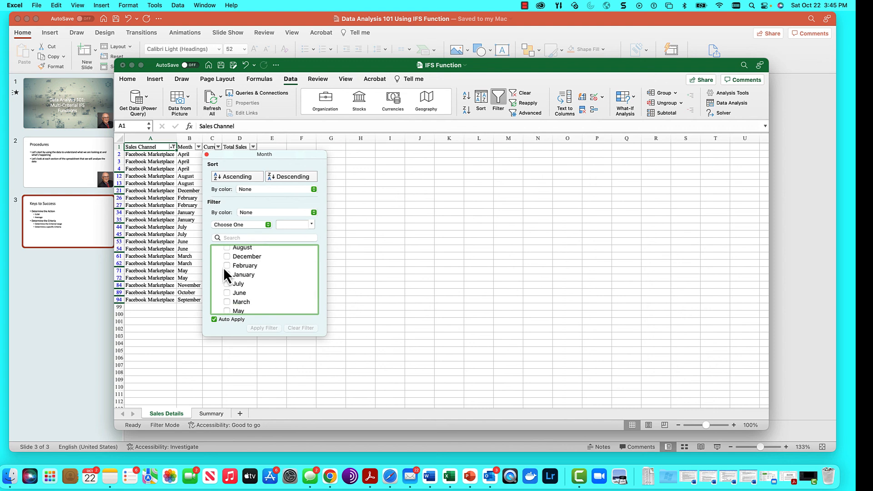
click(227, 256)
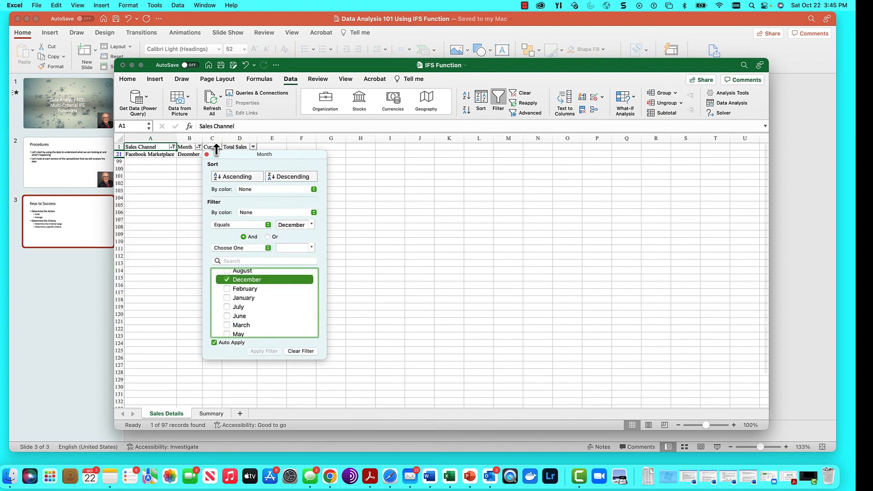
click(207, 155)
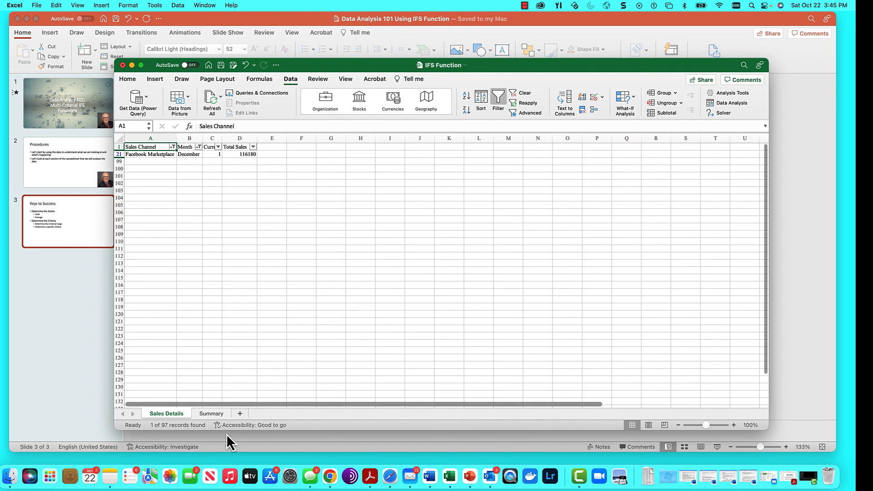
click(218, 413)
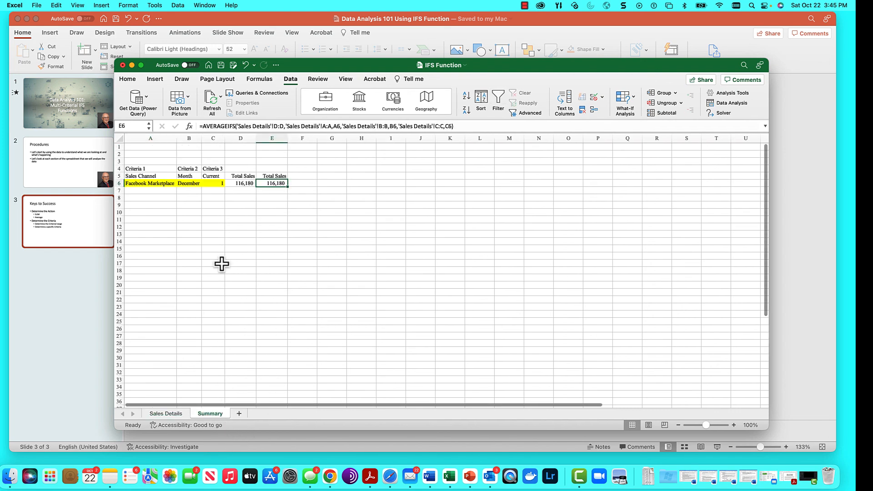